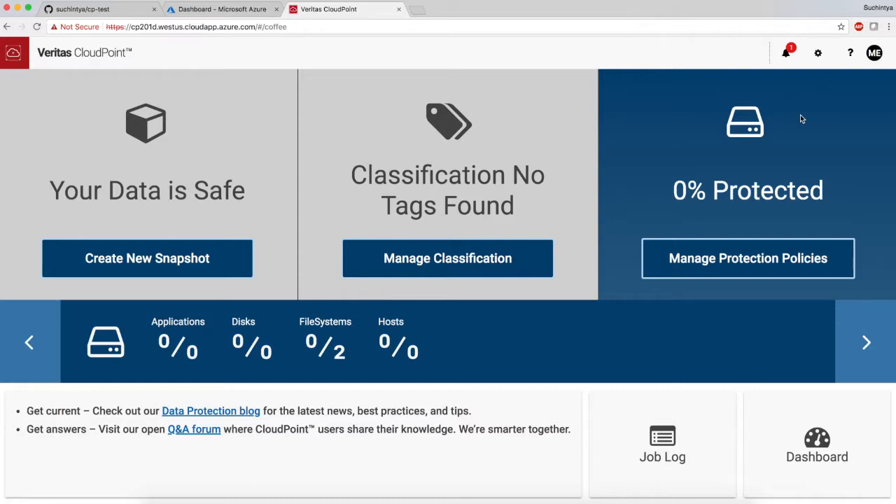
Step: Open the dashboard and look over the available settings options
left_click(811, 424)
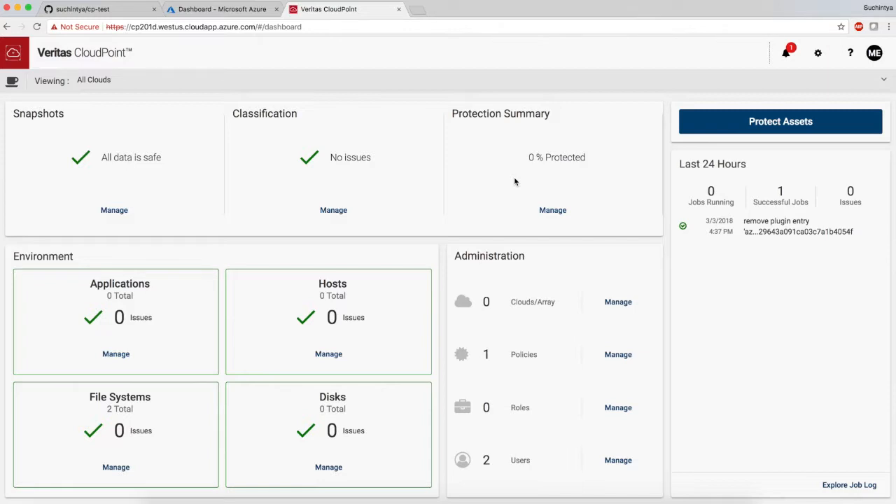
left_click(818, 54)
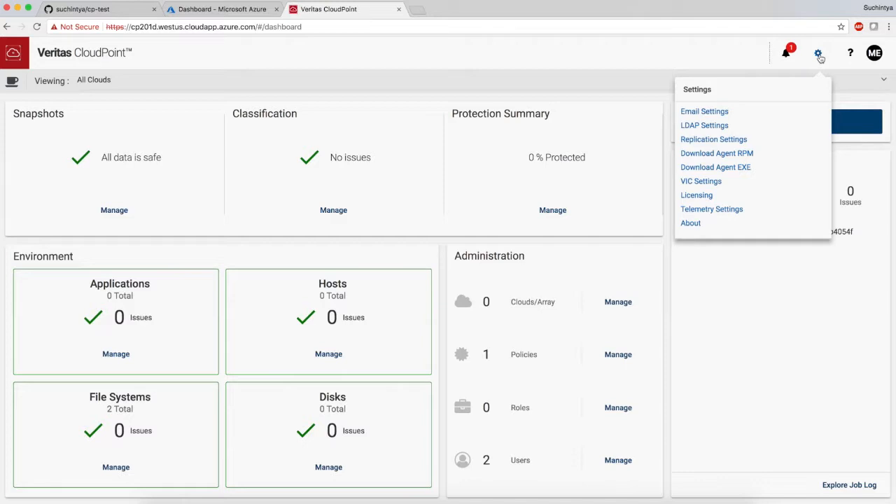
left_click(756, 54)
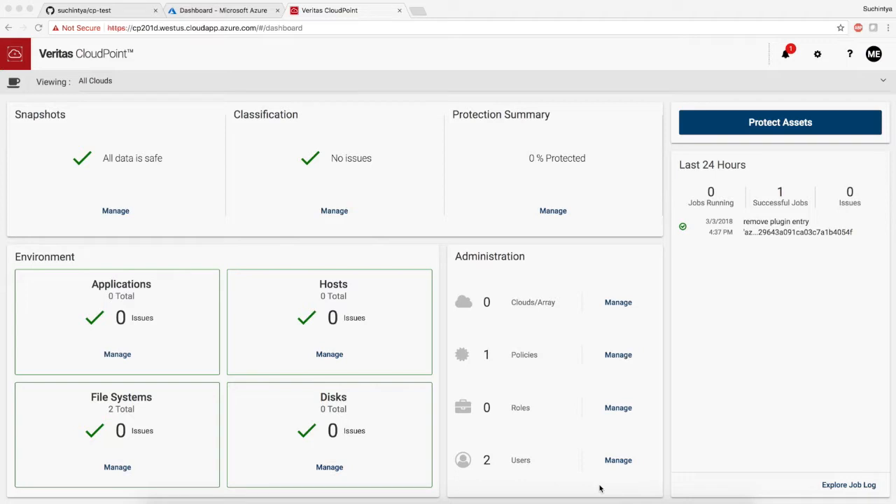
Step: Start a new Microsoft Azure configuration in the Clouds and Arrays administration
left_click(620, 306)
left_click(619, 305)
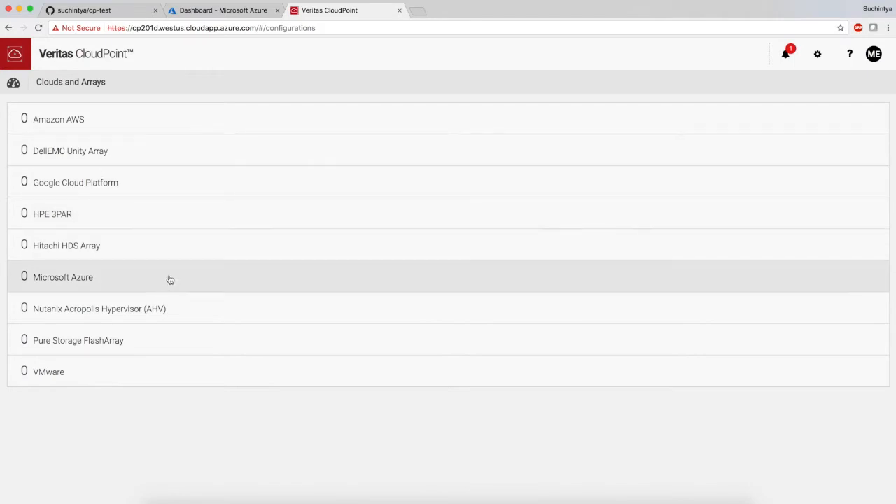
left_click(168, 280)
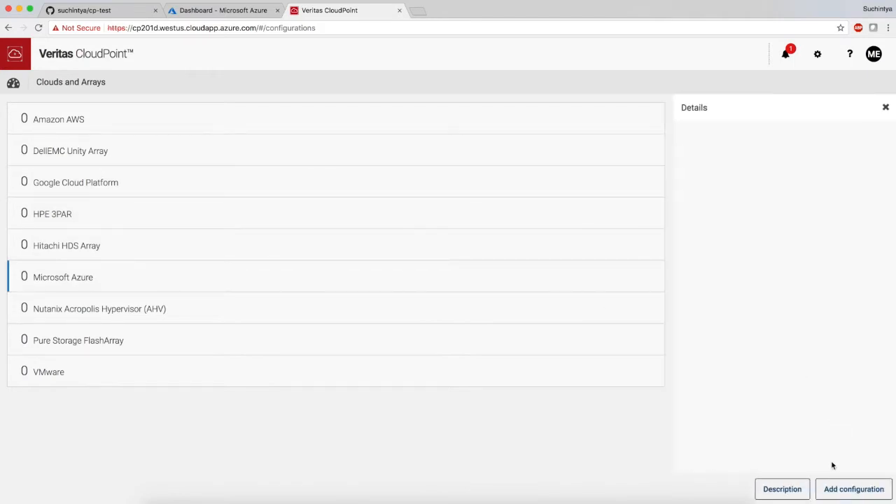
left_click(840, 496)
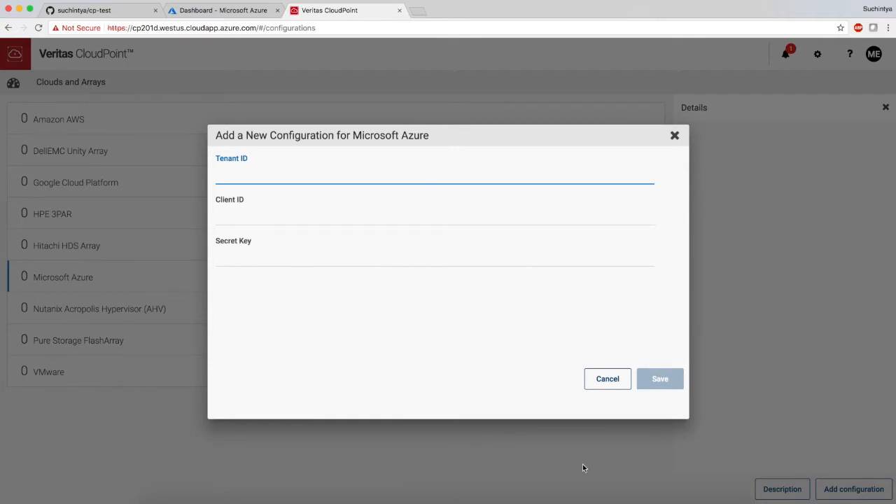
Step: Copy the secret from the Azure Keys page in OneNote and paste it into the configuration's Secret Key field in the browser
key("super+Tab")
key("super+Tab")
key("super+Tab")
key("super+Tab")
key("super+Tab")
key("super+Tab")
key("super+Tab")
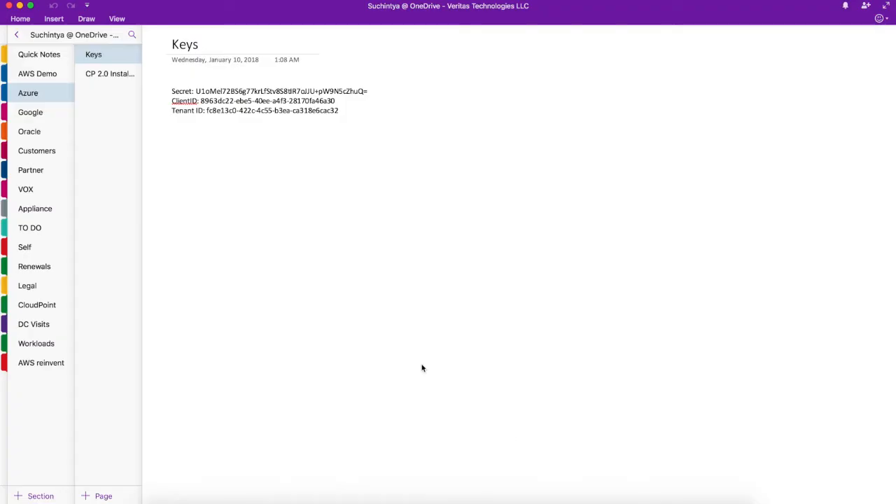
left_click_drag(368, 92, 196, 91)
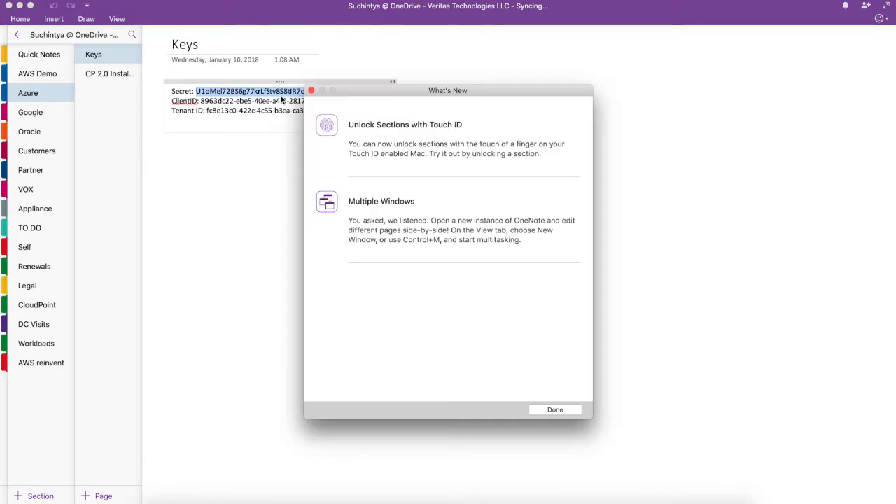
left_click(553, 410)
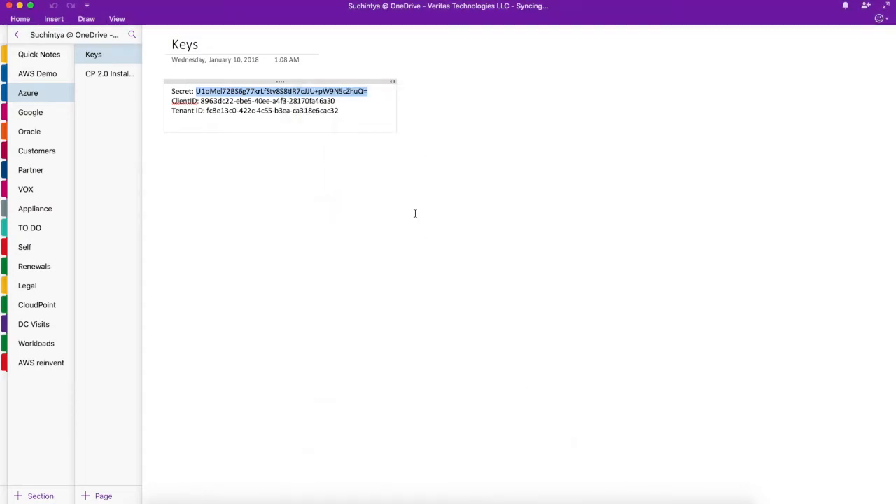
key("super+c")
key("super+Tab")
left_click(376, 253)
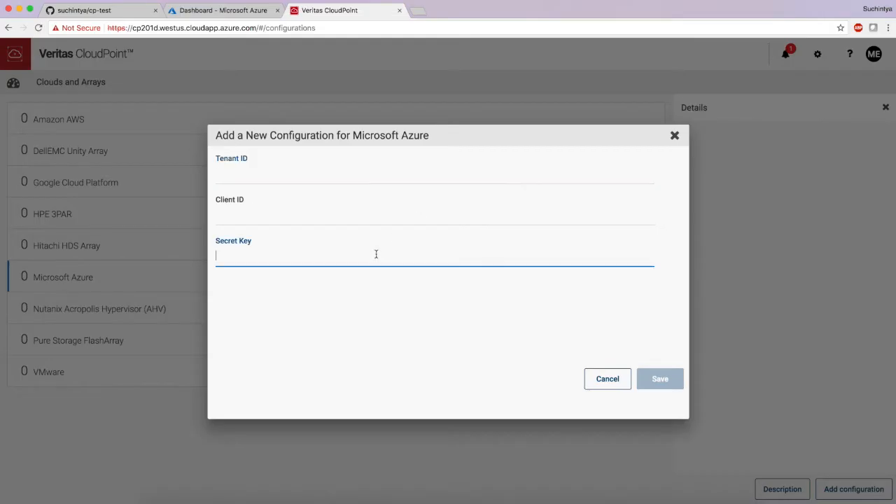
key("super+v")
Step: Copy the client ID from the OneNote Keys page into the Azure configuration's Client ID field in the browser
key("super+Tab")
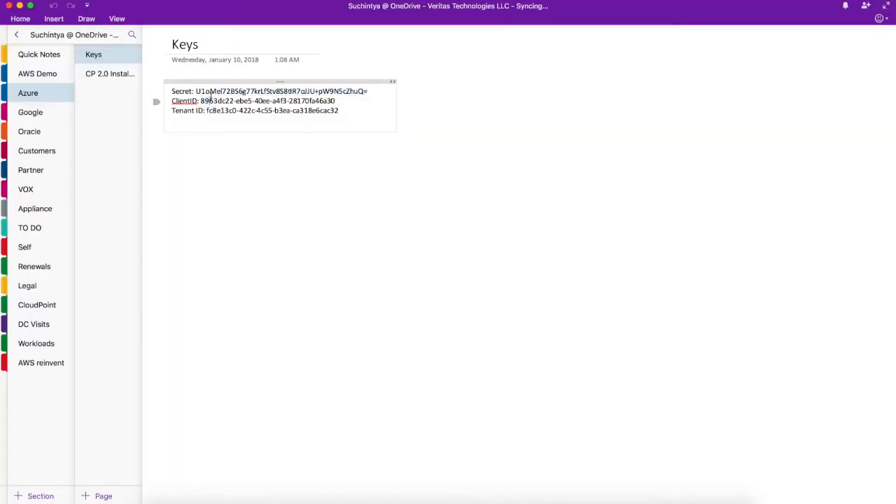
left_click_drag(201, 102, 333, 103)
key("super+Tab")
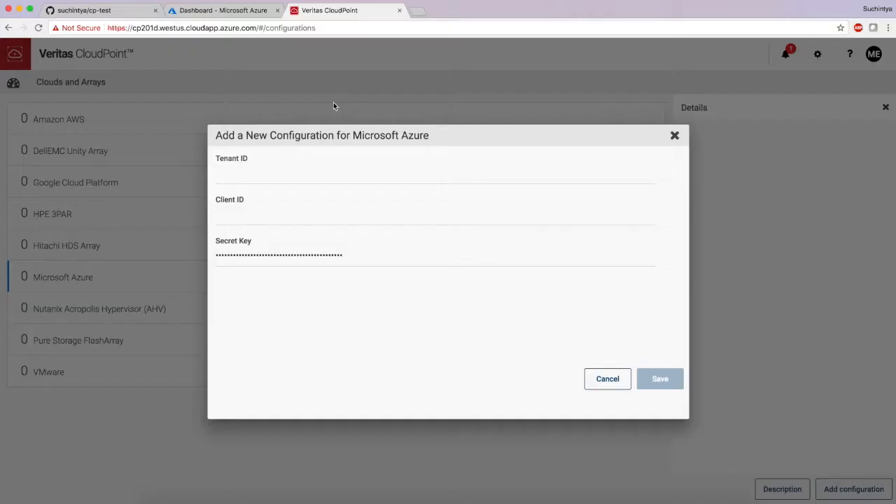
left_click(303, 213)
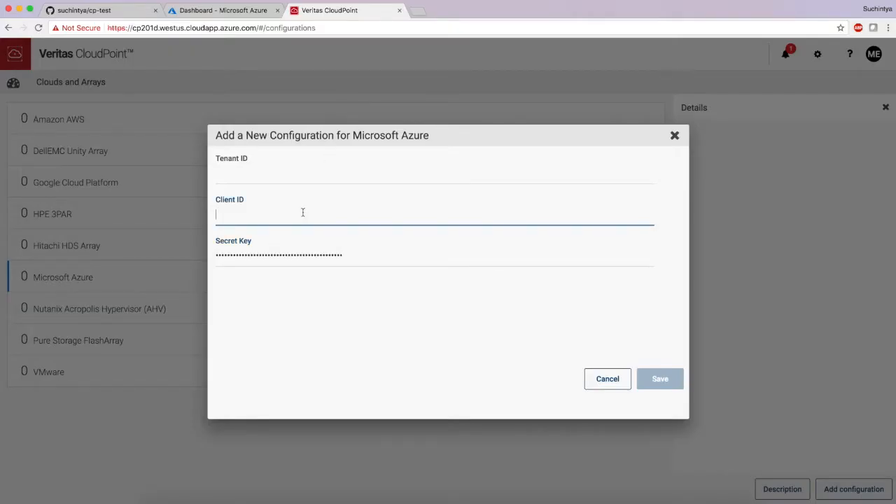
key("super+v")
Step: Copy the tenant ID from the OneNote Keys page into the Azure configuration's Tenant ID field in the browser
left_click(311, 175)
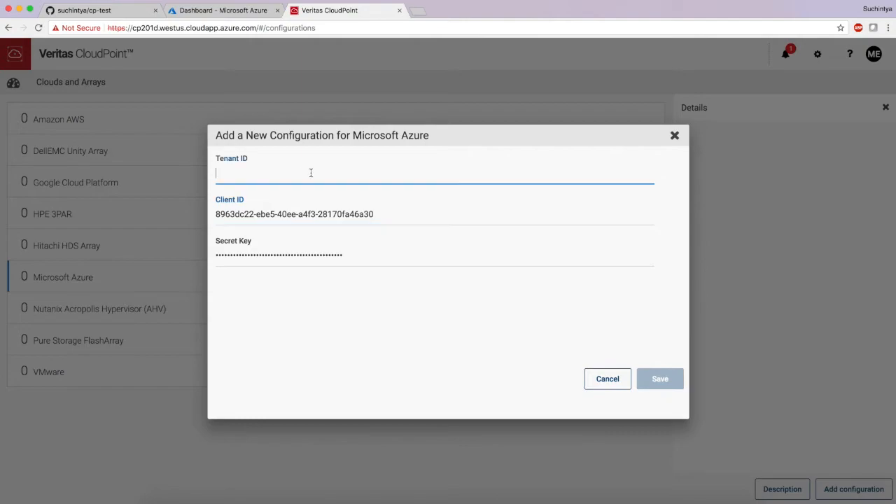
key("super+Tab")
left_click(250, 136)
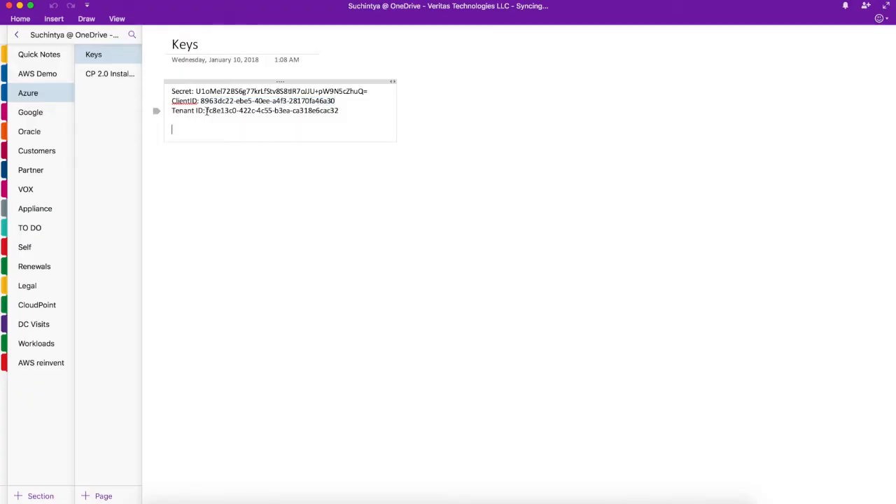
left_click_drag(206, 110, 341, 112)
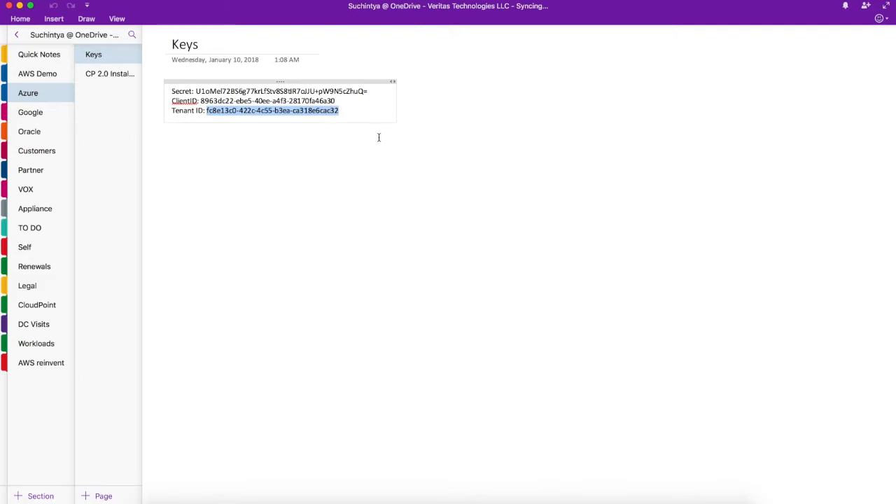
key("super+Tab")
key("super+v")
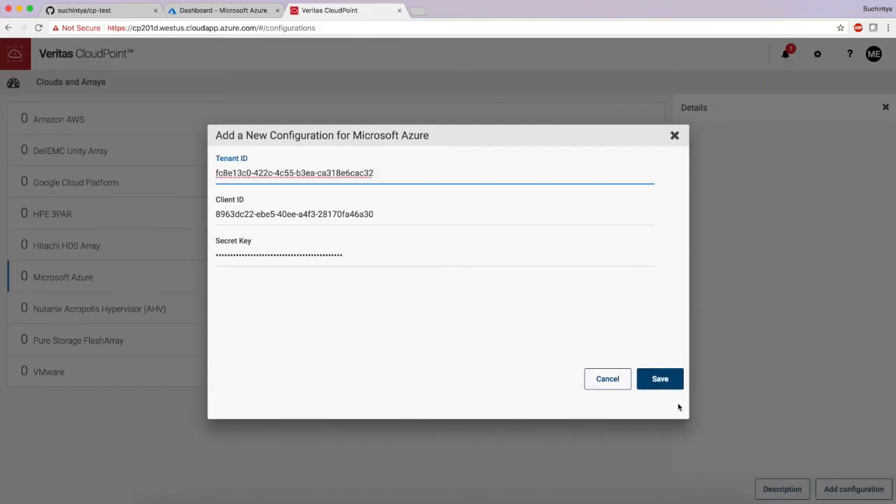
Step: Save the Microsoft Azure configuration and return to the dashboard
left_click(667, 384)
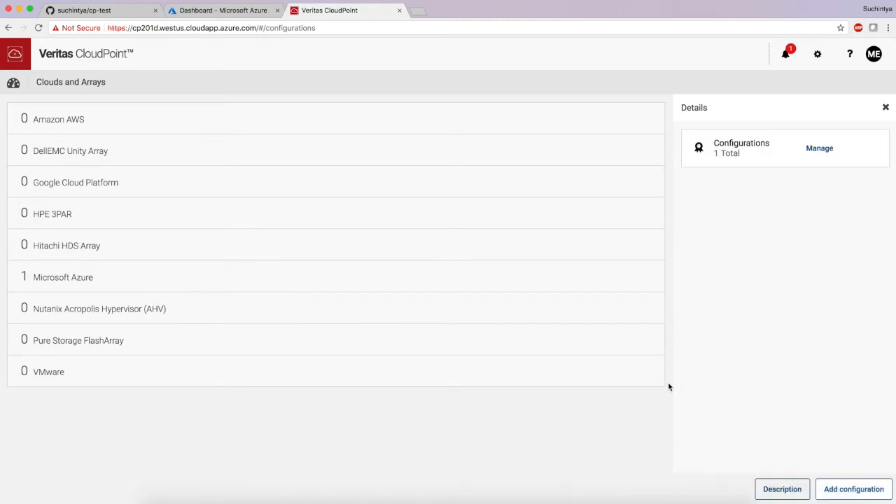
left_click(13, 83)
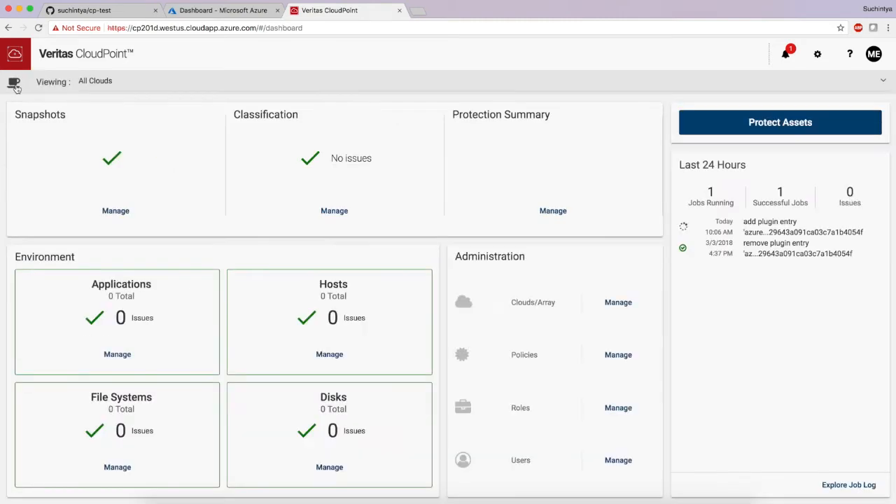